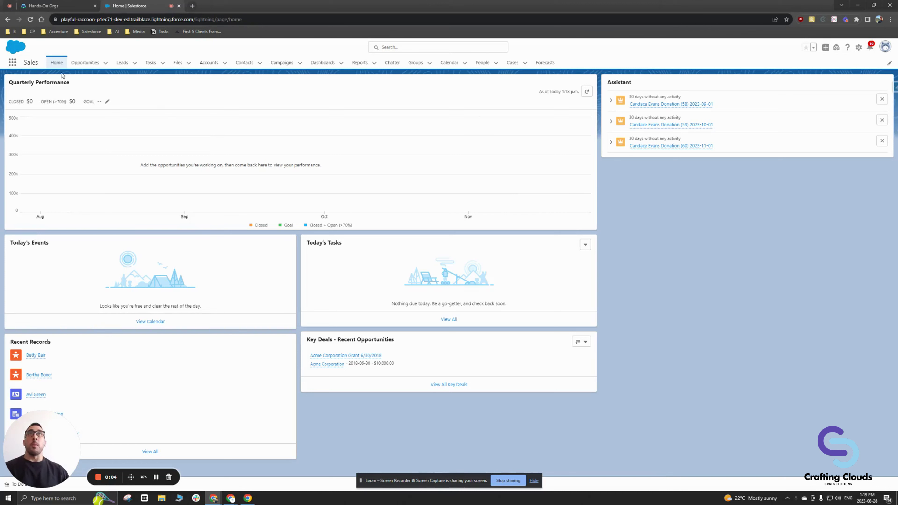
- Highlight the current Sales app name and show the app list, closing it without switching apps
left_click_drag(25, 63, 35, 62)
left_click(12, 64)
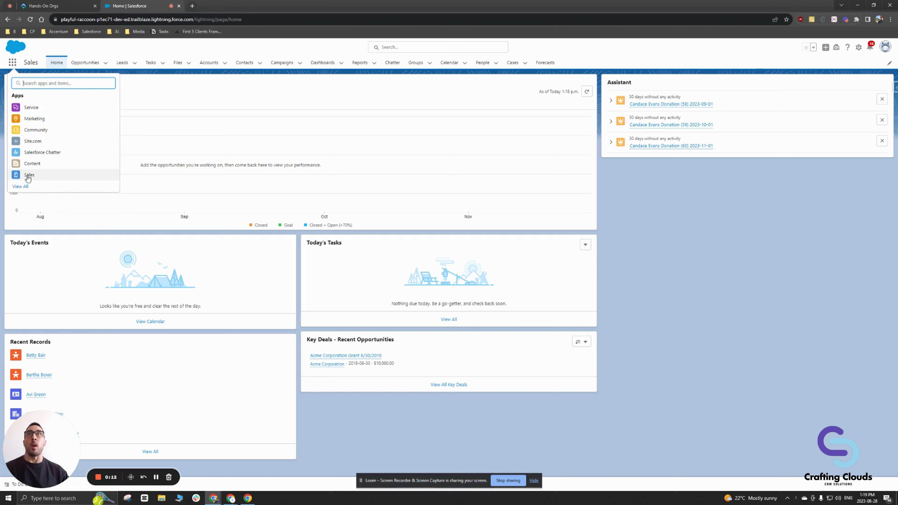
left_click(648, 309)
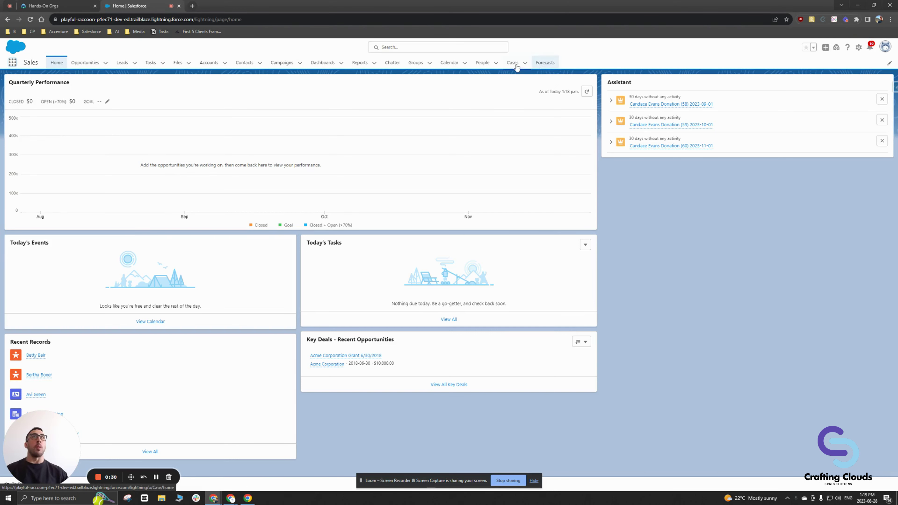
- Visit Opportunities, Leads and Tasks, then return to Opportunities and view its list view choices
left_click(85, 64)
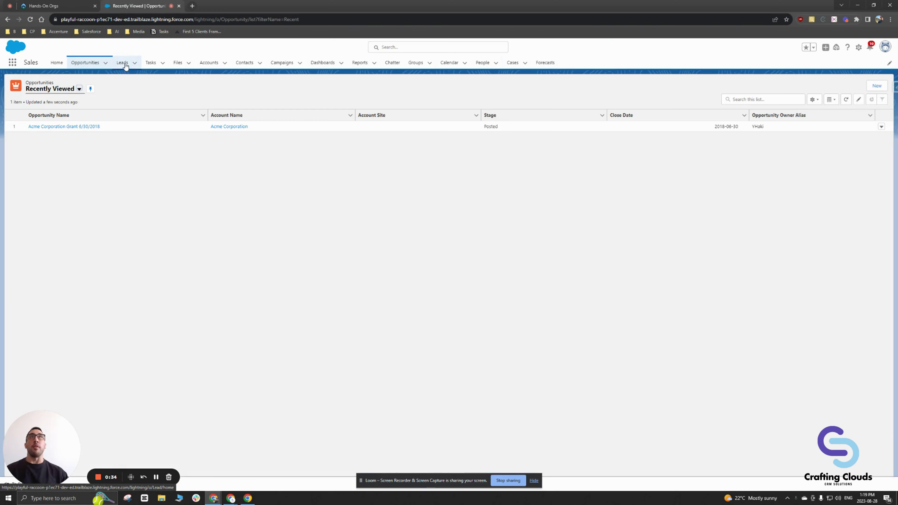
left_click(123, 63)
left_click(153, 66)
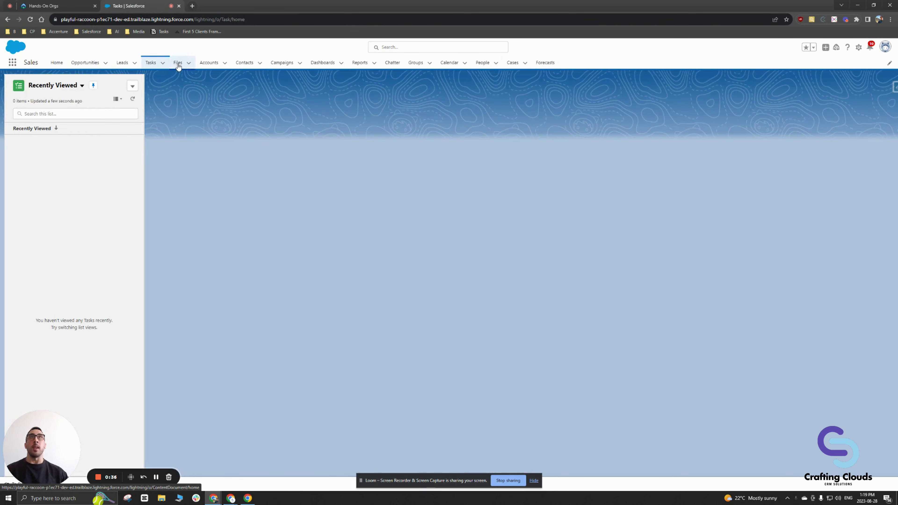
left_click(85, 64)
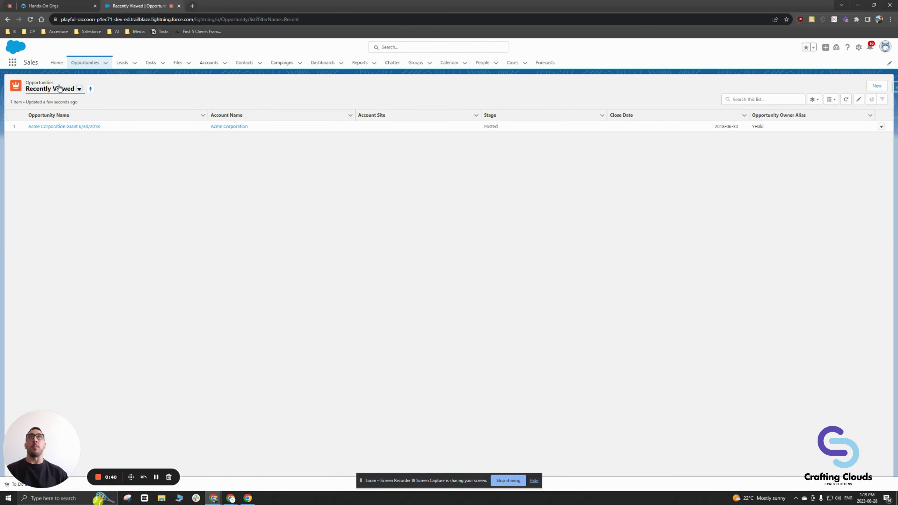
left_click(79, 90)
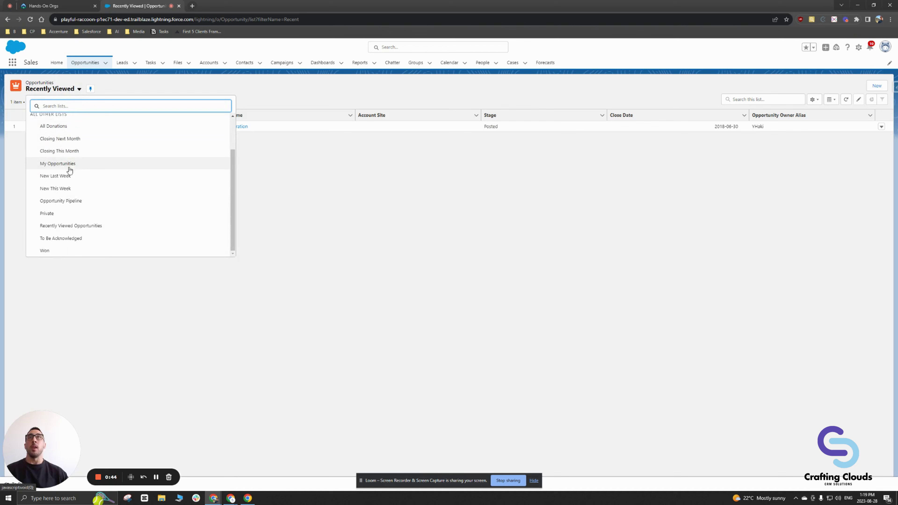
scroll(69, 202, "down", 2)
scroll(63, 198, "up", 2)
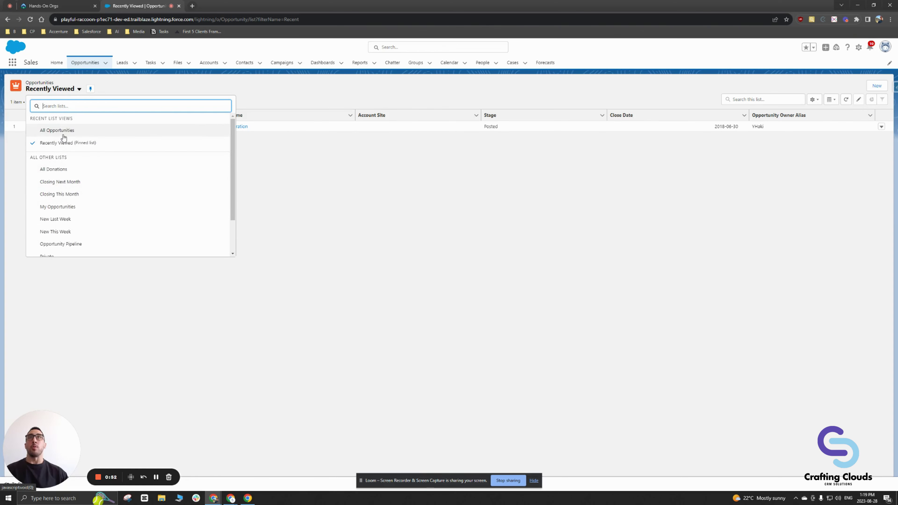
- Switch to the All Opportunities view and open Acme Corporation Grant 6/30/2018
left_click(58, 131)
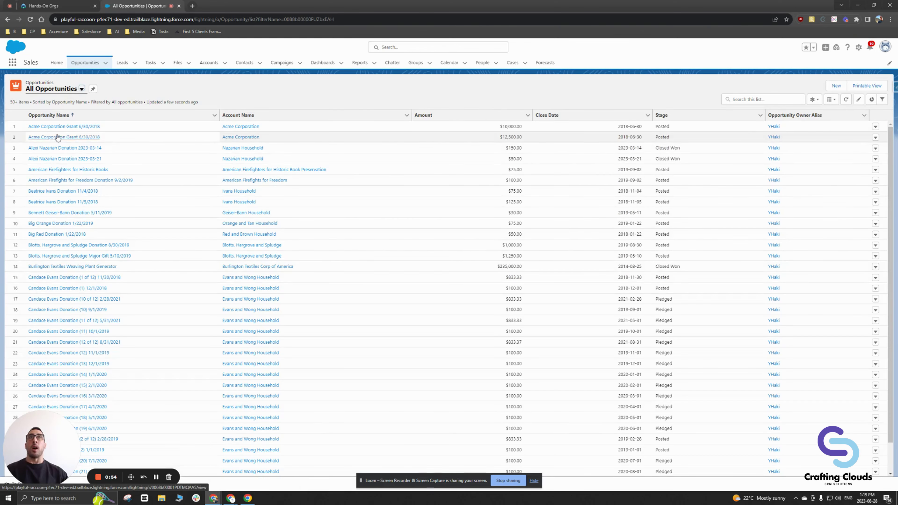
left_click(59, 127)
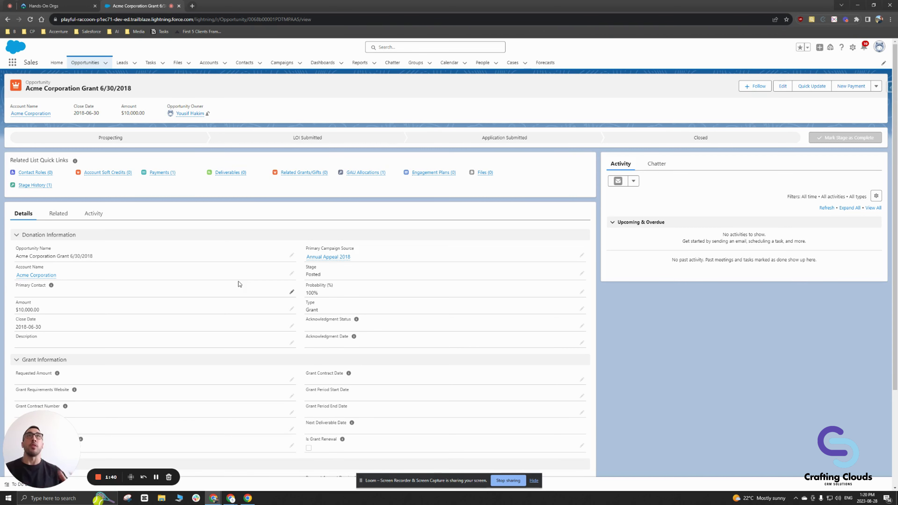
- On Leads, start a new lead, check the salutation choices, then cancel the form
left_click(135, 63)
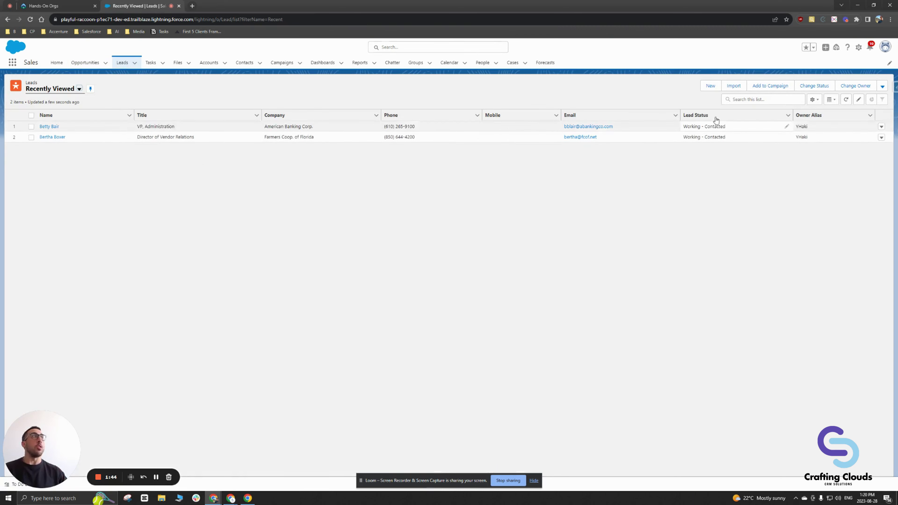
left_click(711, 86)
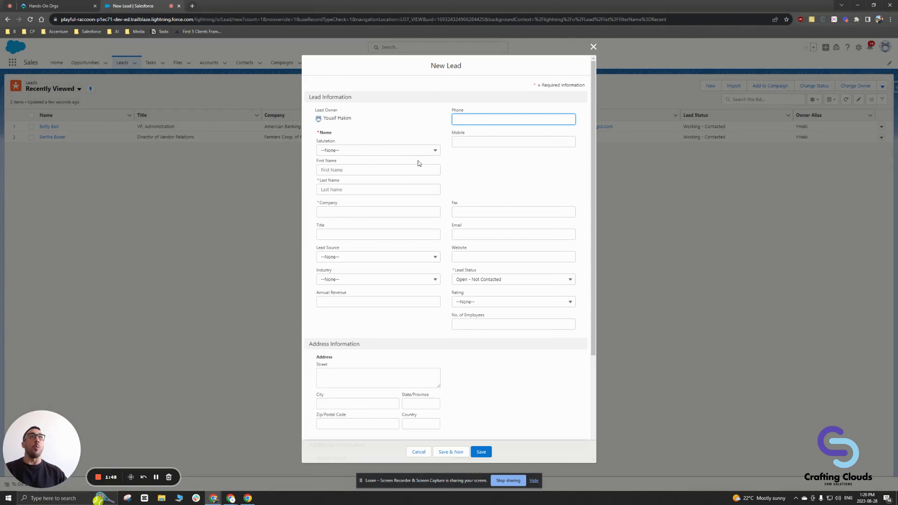
left_click(428, 151)
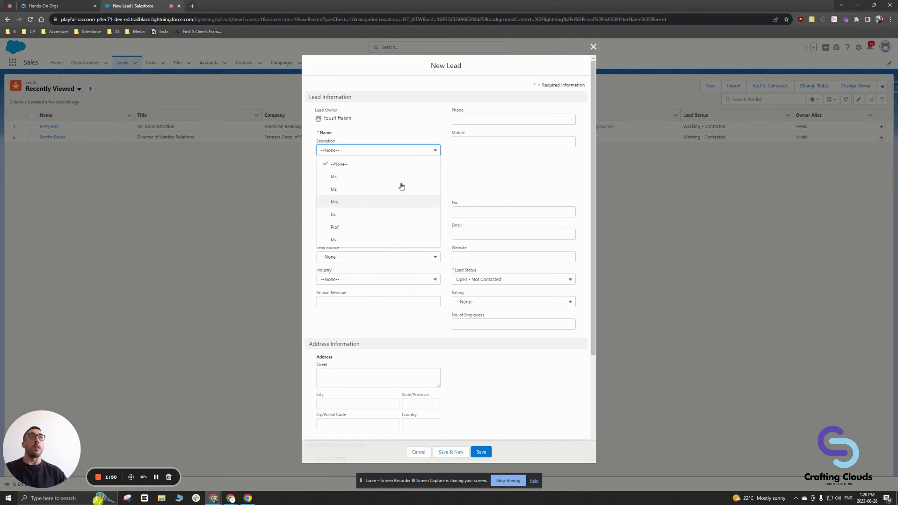
left_click(593, 47)
- Visit Tasks, Files owned by me and Opportunities, then return to the Sales Home page
left_click(151, 62)
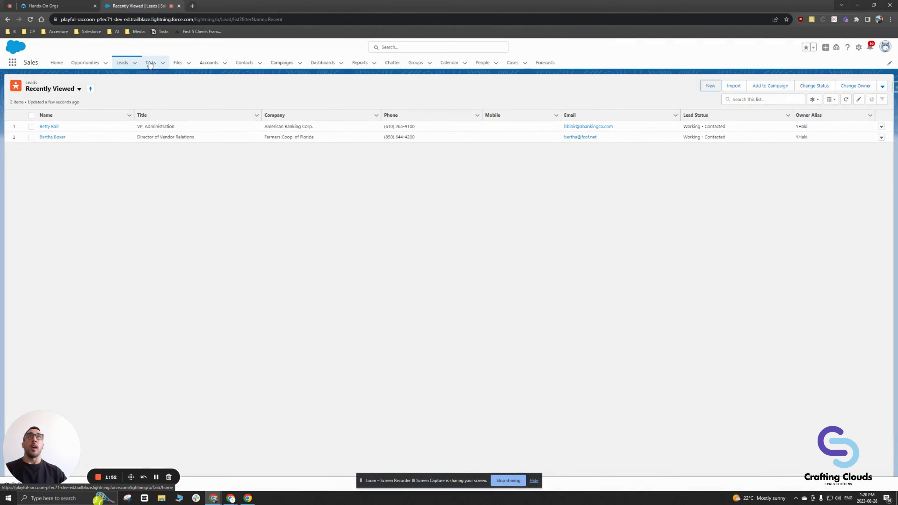
left_click(177, 63)
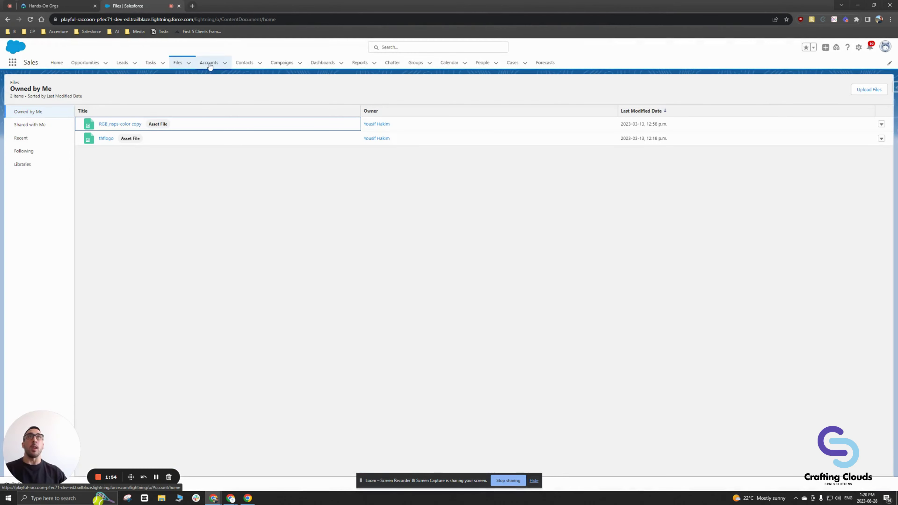
left_click(82, 66)
left_click(58, 65)
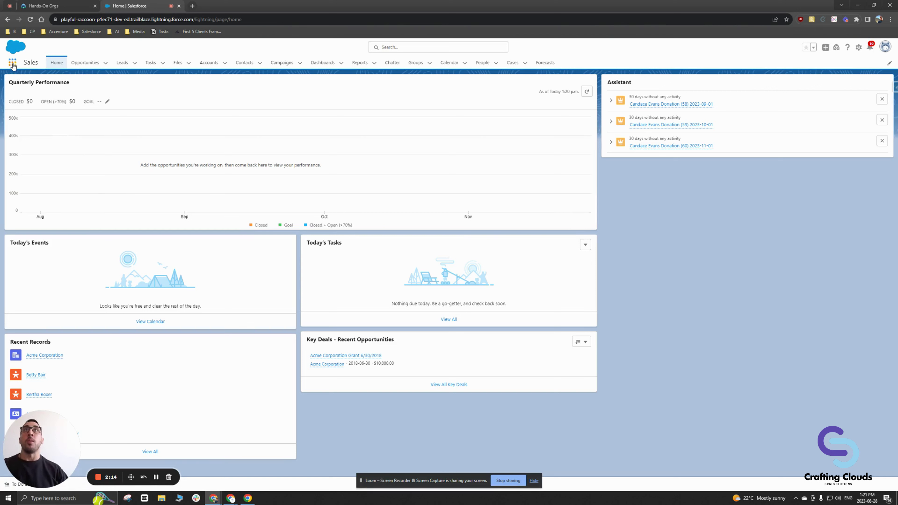
- Search 'sales' in the App Launcher and switch to the Sales Console app
left_click(13, 64)
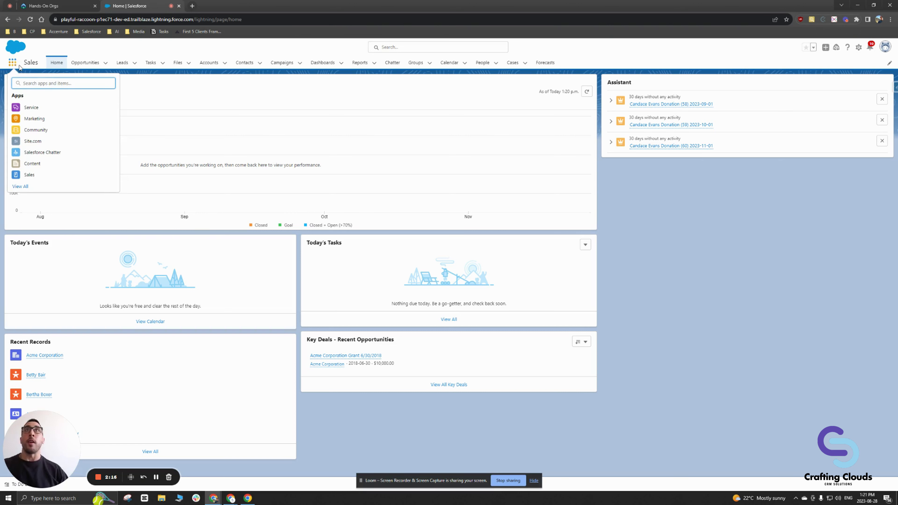
type("sales")
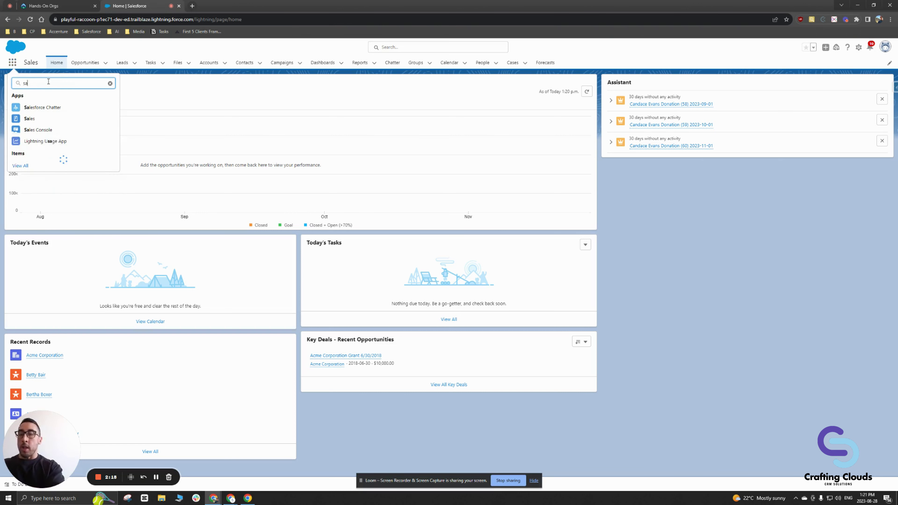
left_click(39, 131)
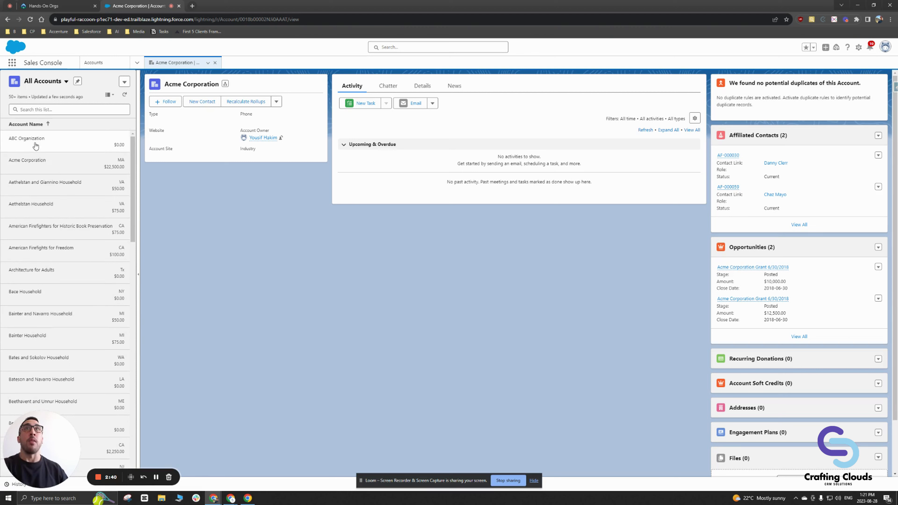
- Open Aethelstan and Giannino Household and American Firefighters for Historic Book Preservation as account tabs
left_click(36, 186)
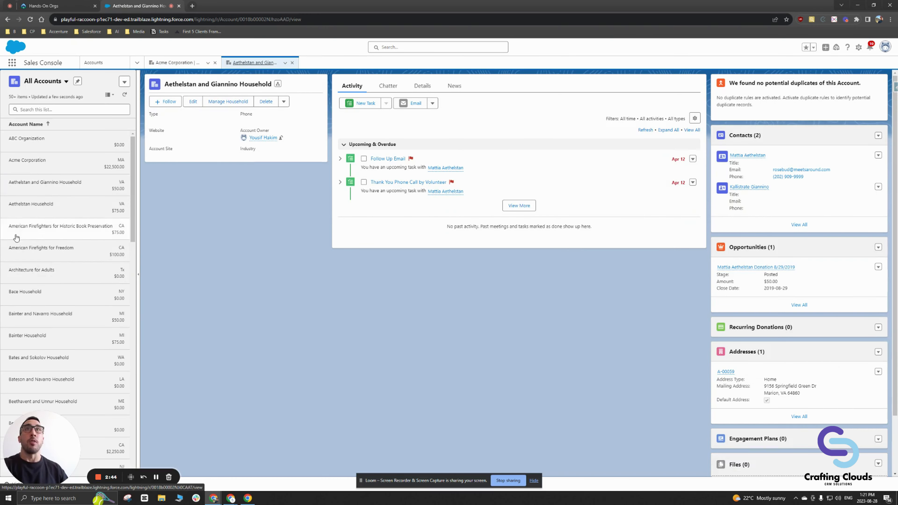
left_click(21, 163)
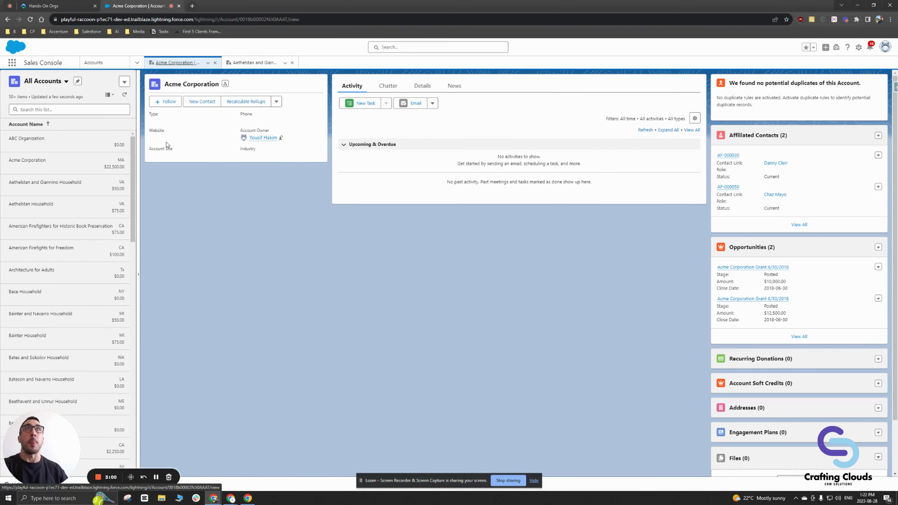
left_click(36, 184)
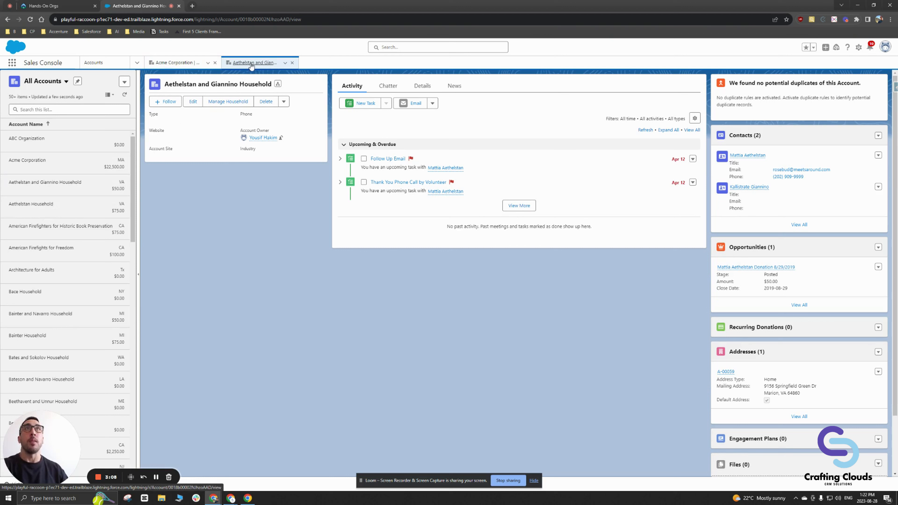
left_click(34, 162)
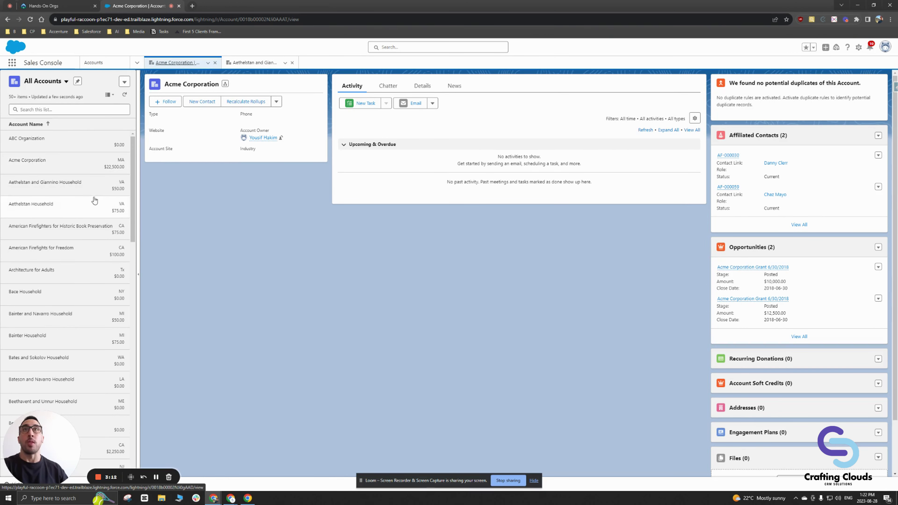
left_click(47, 229)
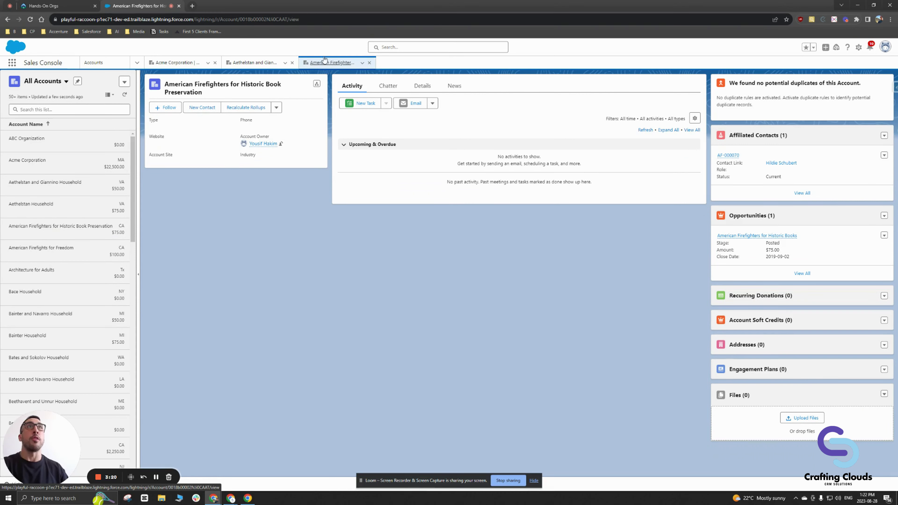
- Cycle through the Aethelstan, Acme and American Firefighters workspace tabs, finishing on Acme Corporation
left_click(260, 63)
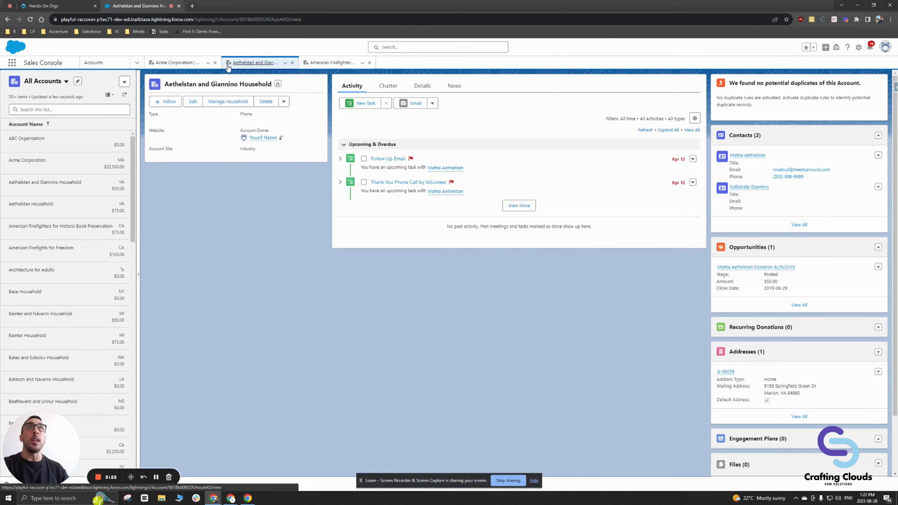
left_click(173, 63)
left_click(247, 64)
left_click(330, 63)
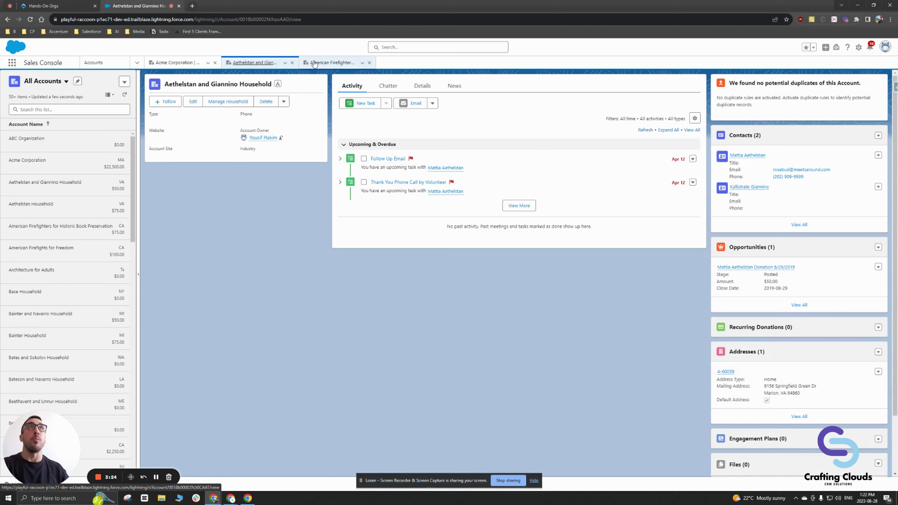
left_click(256, 64)
left_click(184, 62)
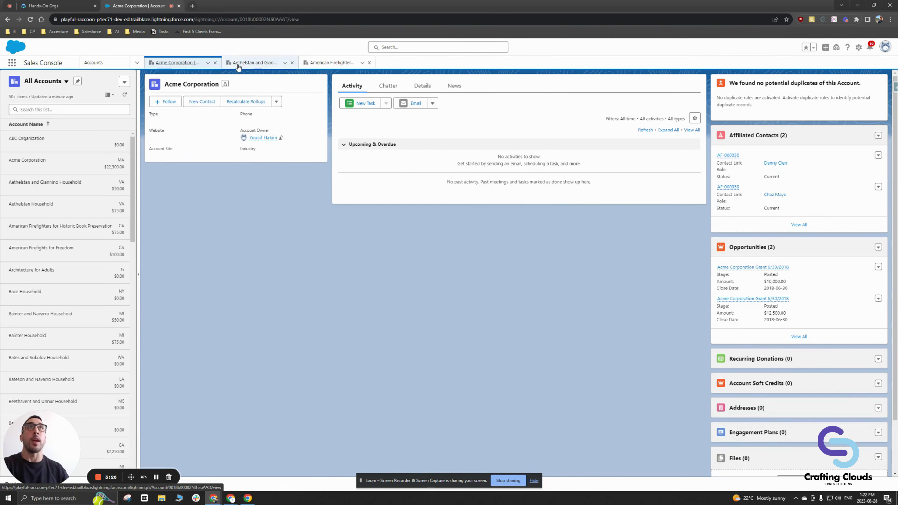
left_click(244, 62)
left_click(307, 64)
left_click(255, 62)
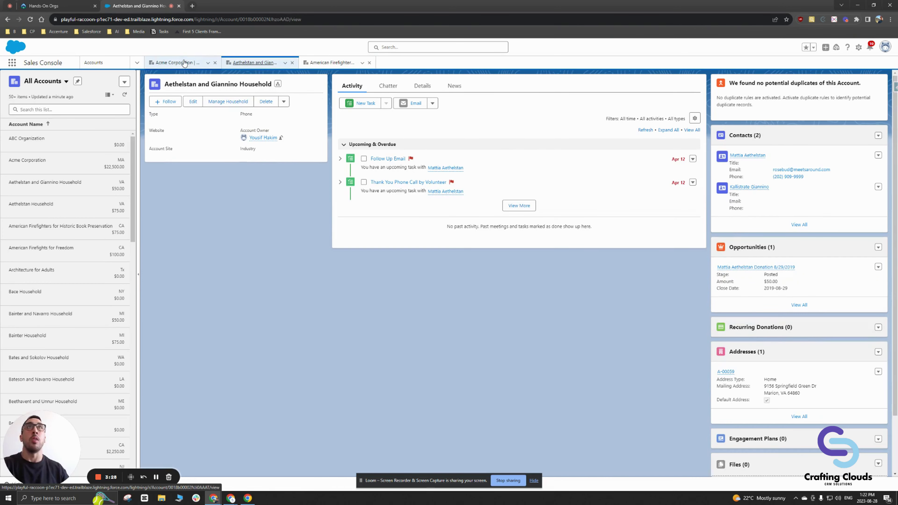
left_click(177, 63)
- Duplicate the console's browser tab and switch the duplicate to the Sales app
right_click(145, 10)
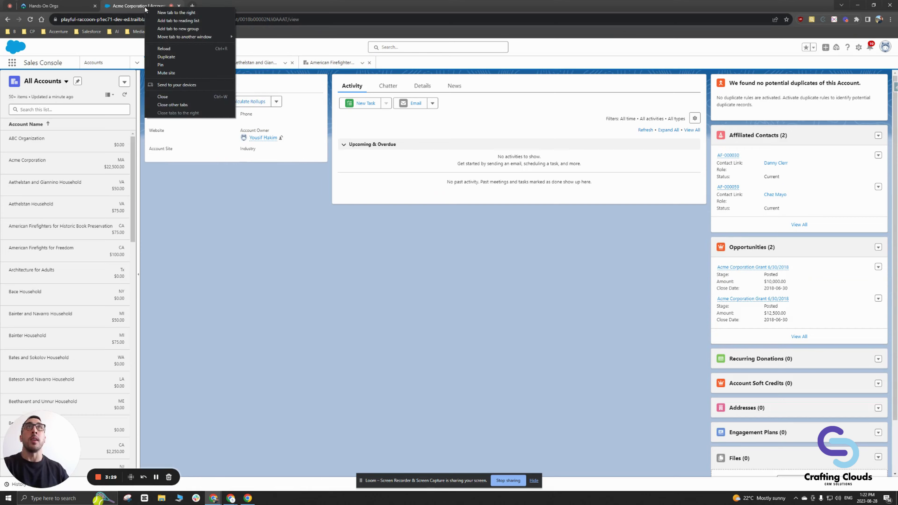
left_click(166, 58)
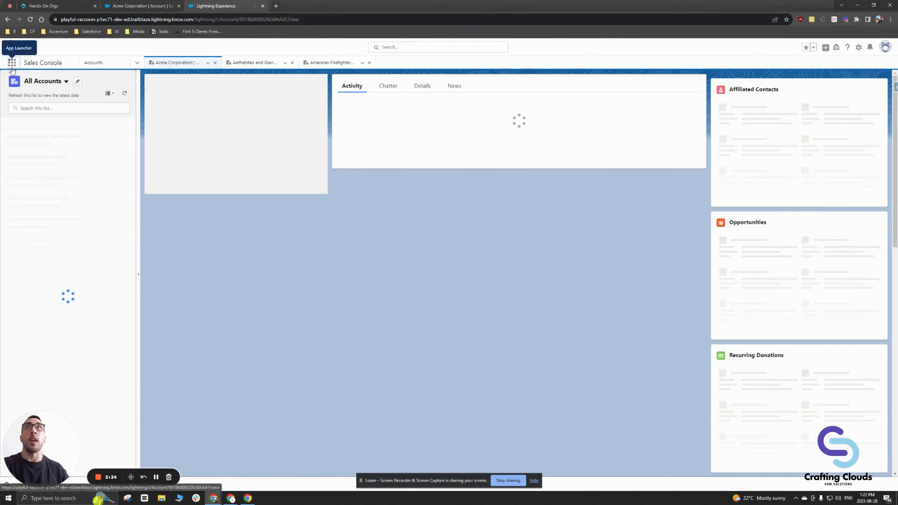
left_click(12, 64)
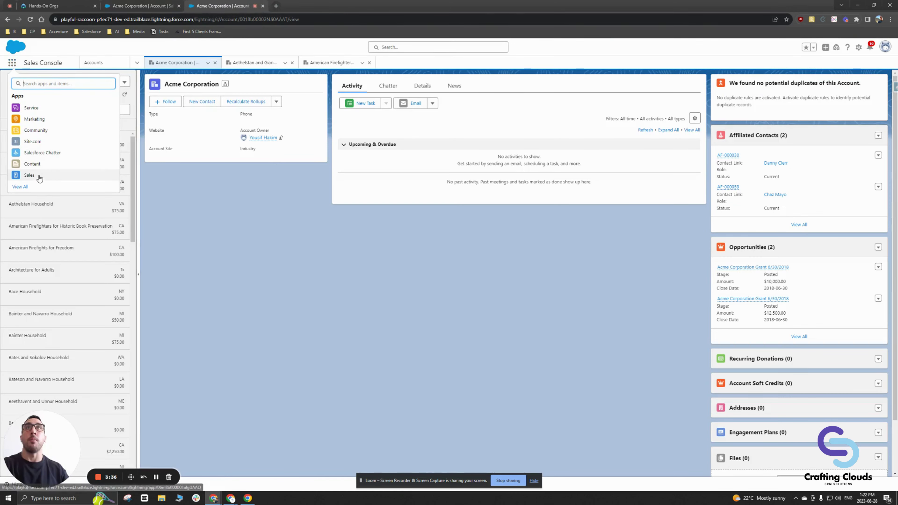
left_click(29, 175)
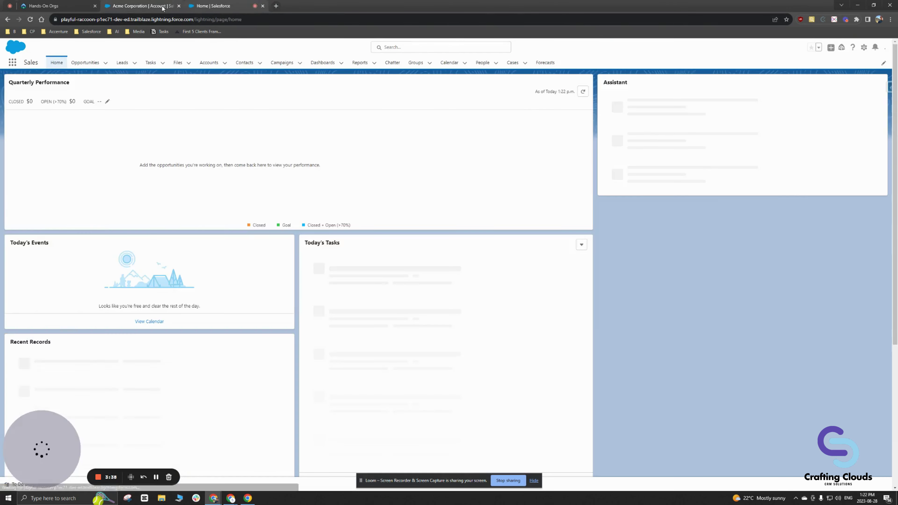
- Take the browser out of full screen and drag the Sales app tab into its own window
left_click(162, 8)
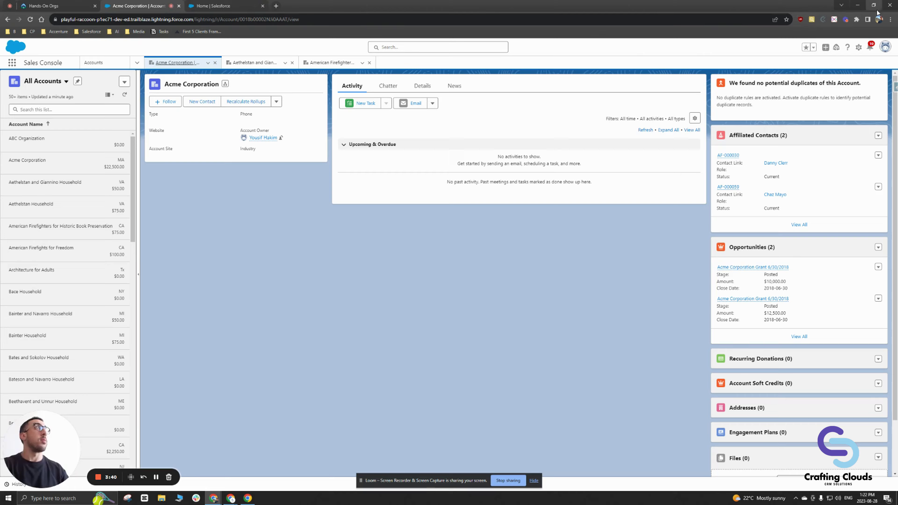
double_click(796, 3)
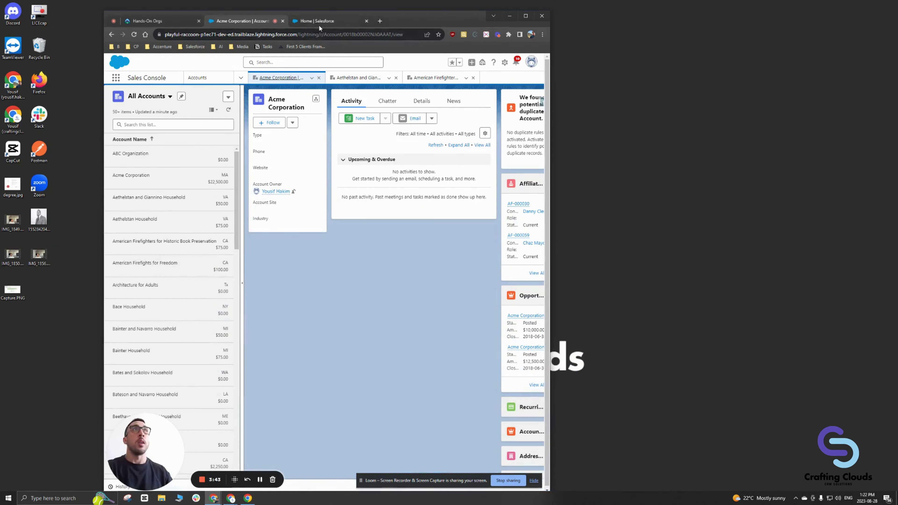
left_click_drag(317, 22, 678, 13)
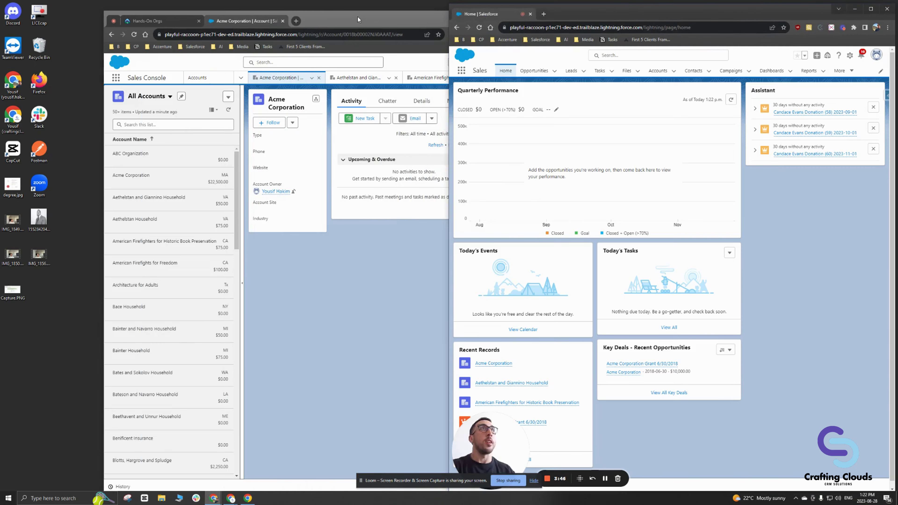
- Place the console window on the left and show All Accounts in the Sales app window
left_click_drag(358, 20, 3, 21)
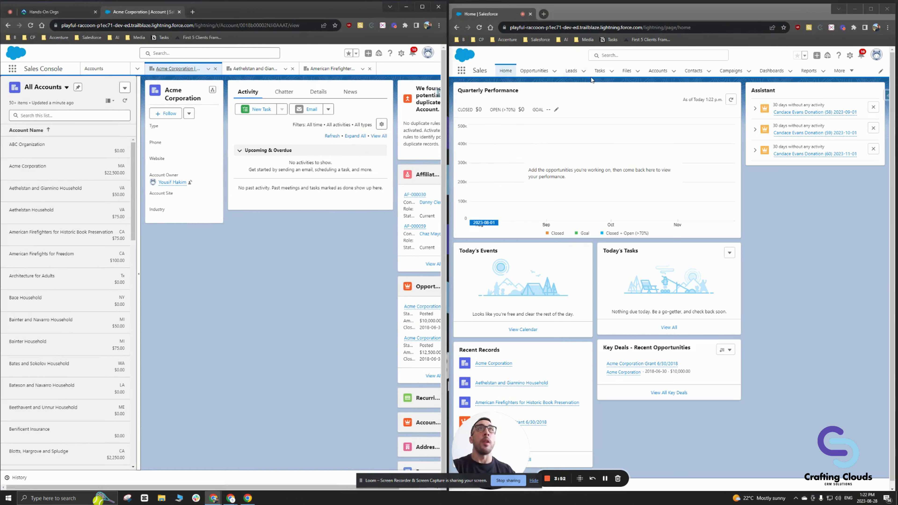
left_click(657, 70)
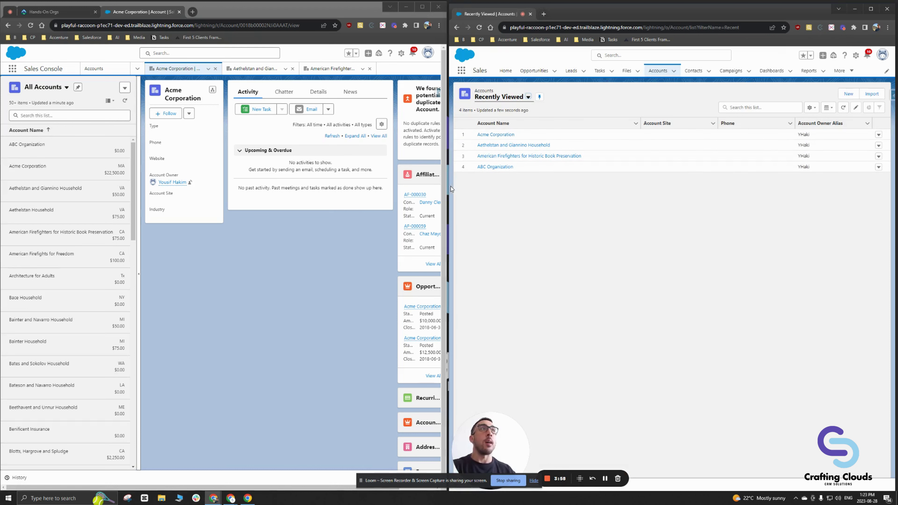
left_click_drag(448, 187, 445, 187)
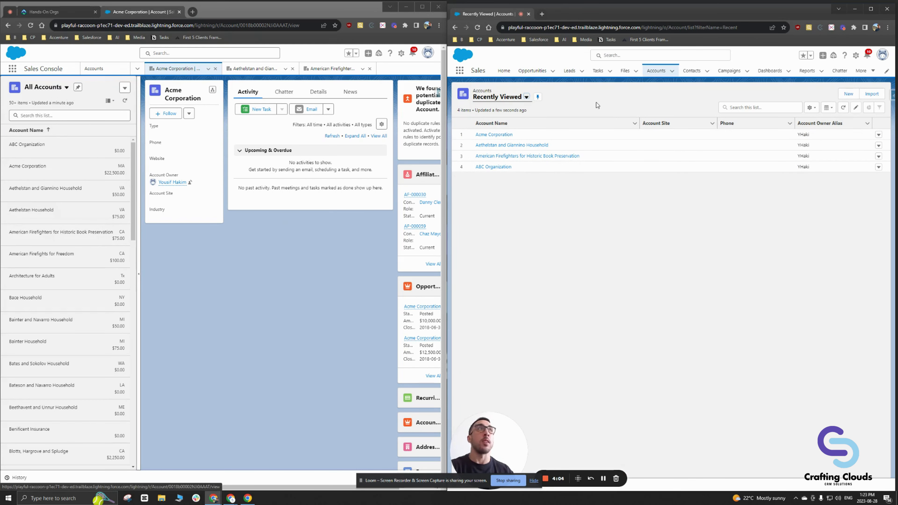
left_click(526, 97)
left_click(517, 124)
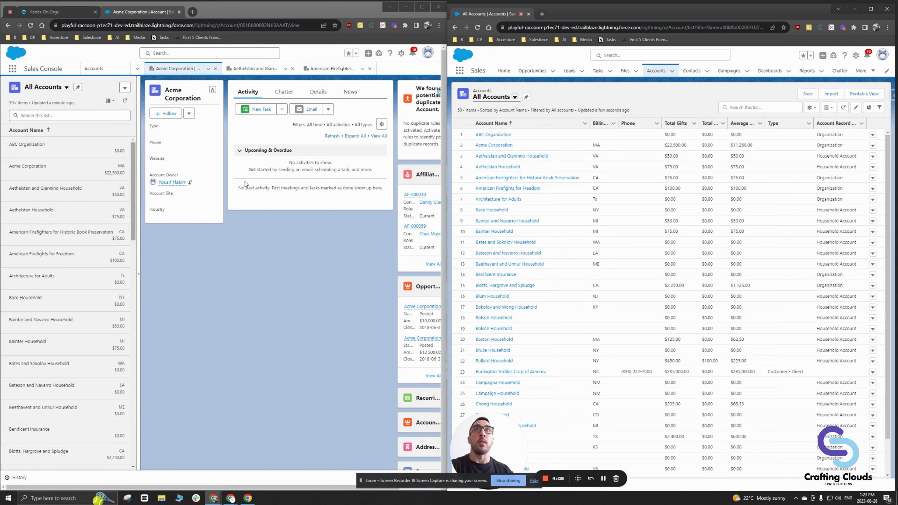
- Open Acme Corporation, then American Firefighters for Historic Book Preservation from the accounts list
left_click(499, 146)
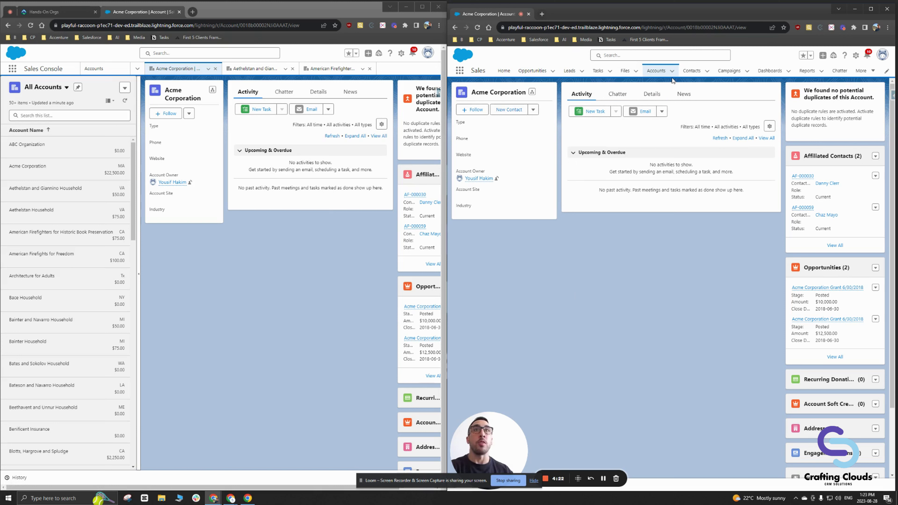
left_click(657, 73)
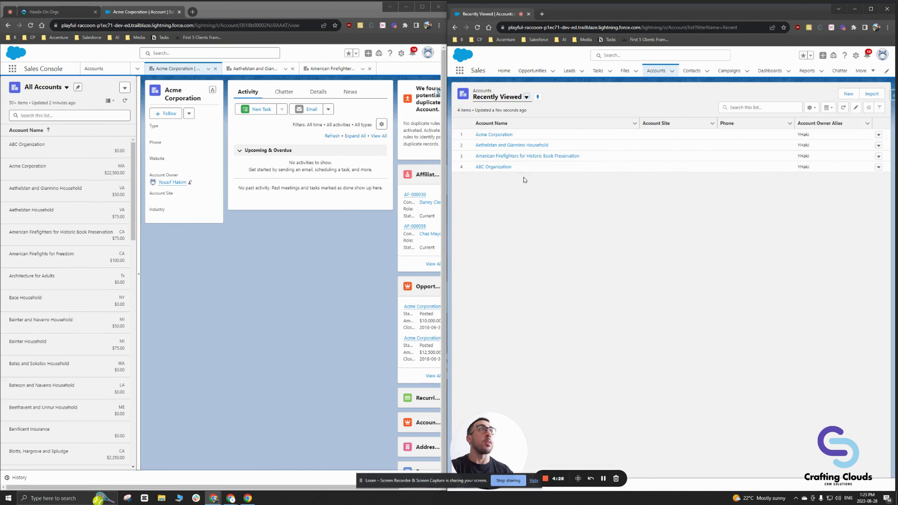
left_click(499, 157)
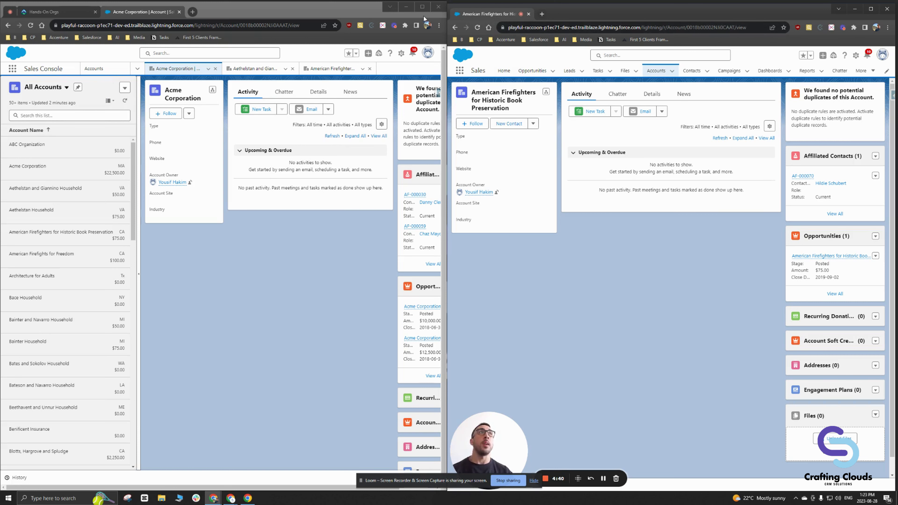
- Maximize the Sales Console window and open Acme's affiliated contact as a subtab
left_click_drag(470, 15, 470, 14)
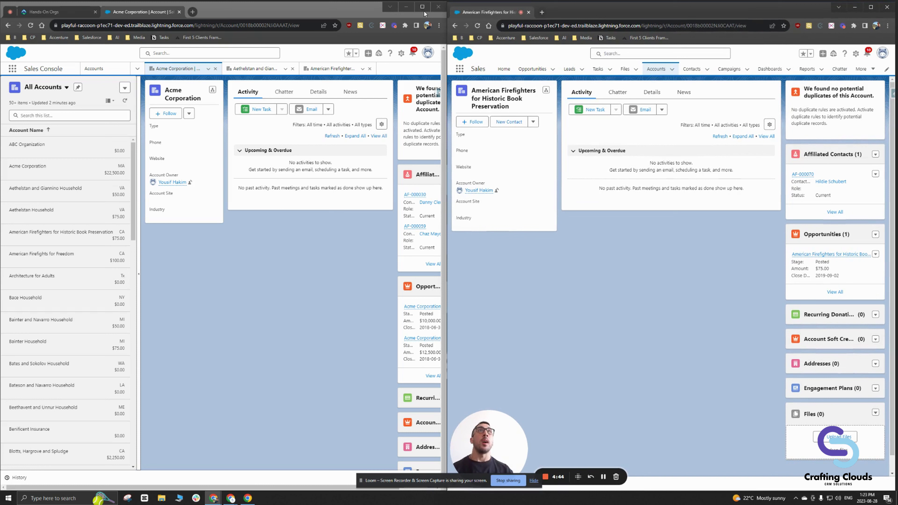
left_click(262, 13)
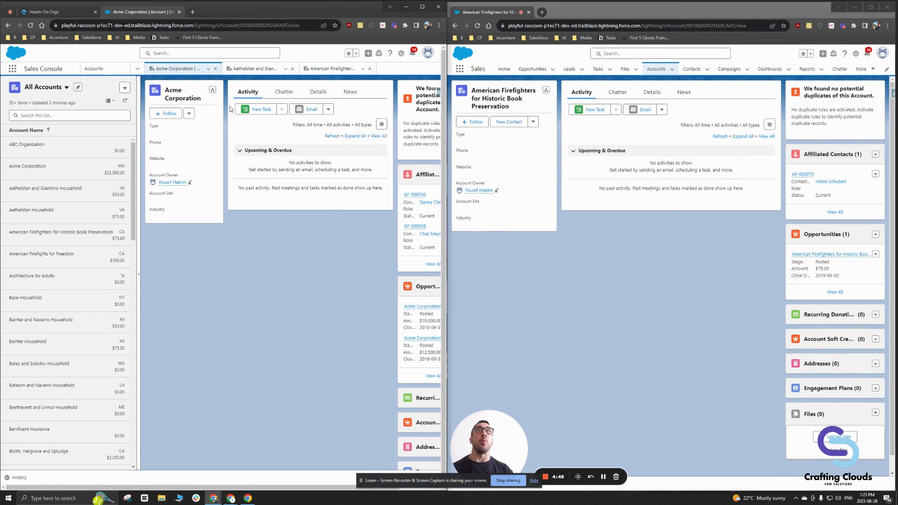
left_click(419, 11)
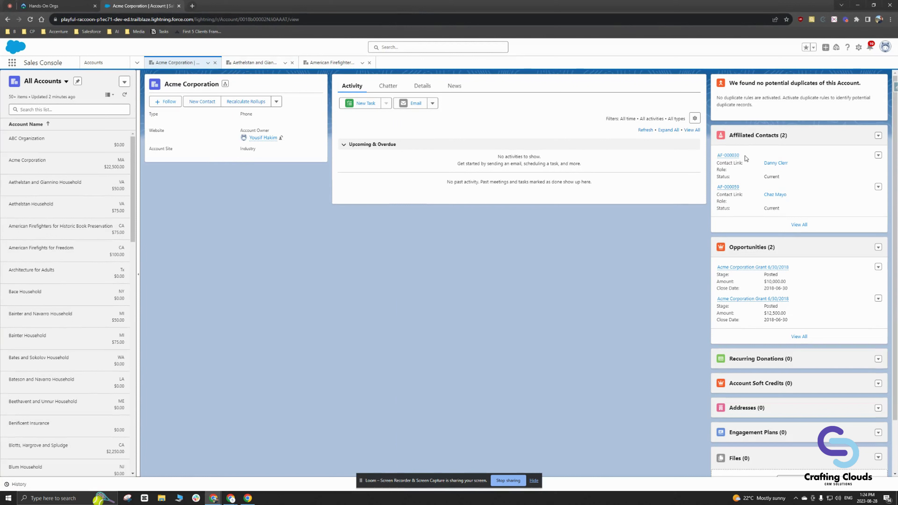
left_click(776, 163)
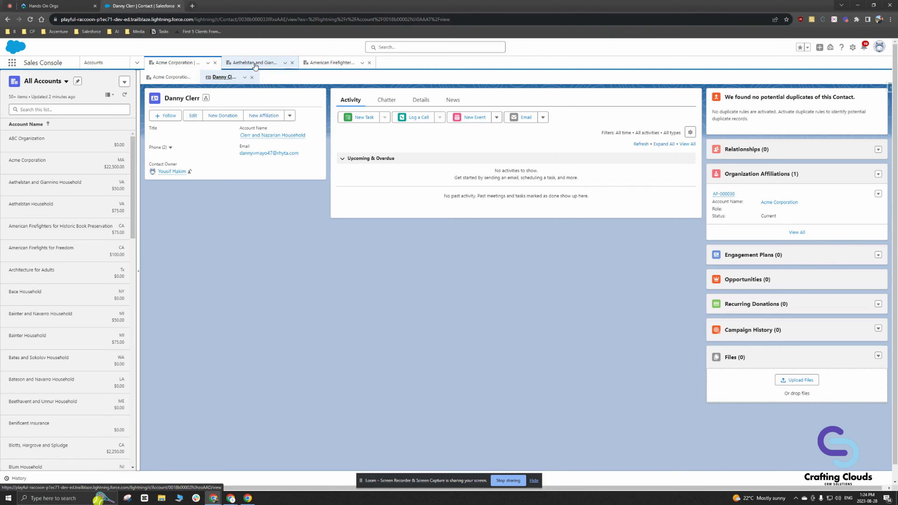
- From the American Firefighters account tab, open the American Firefighters for Historic Books opportunity subtab
left_click(331, 63)
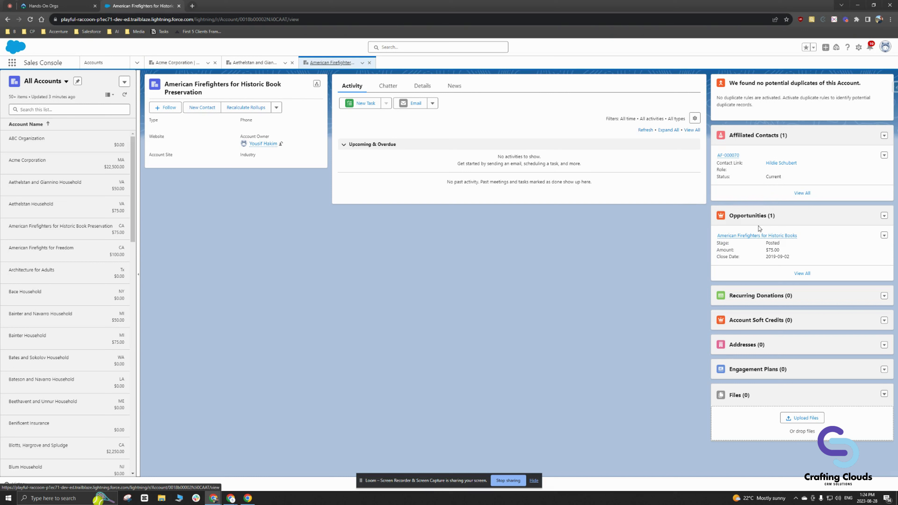
mouse_move(756, 237)
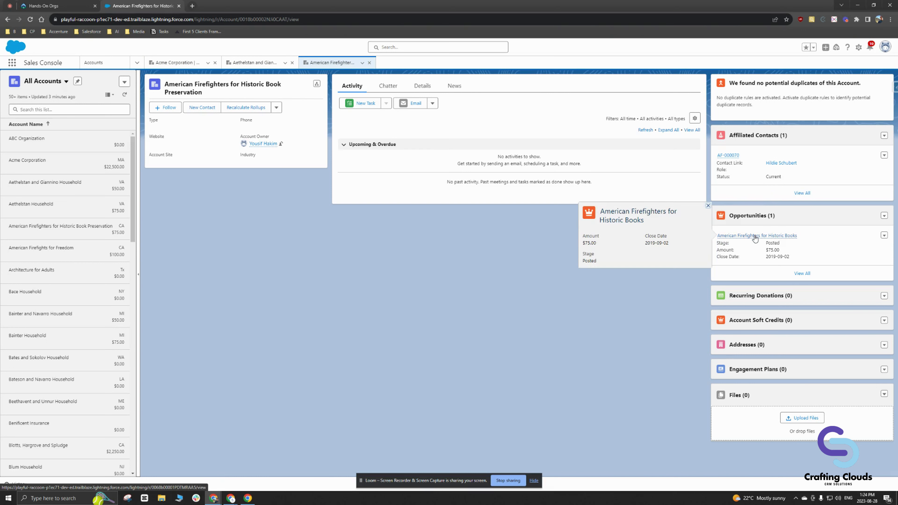
left_click(755, 236)
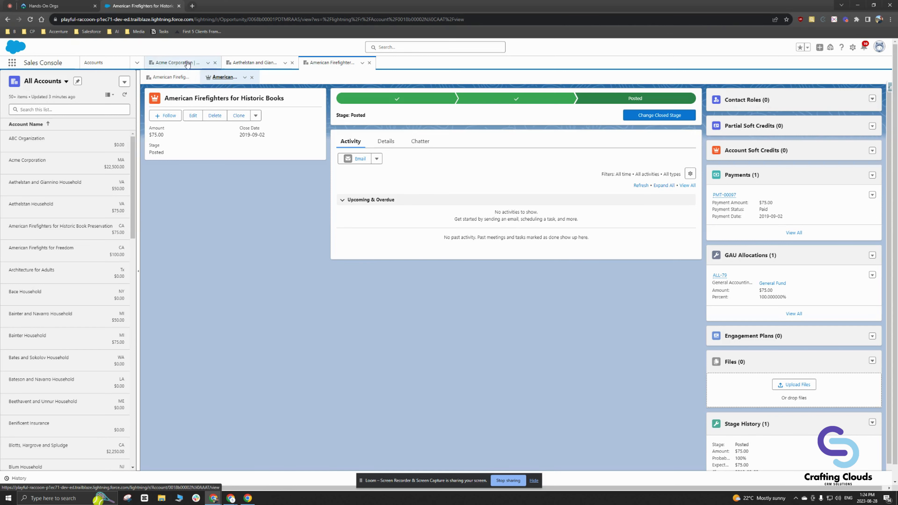
- Cycle through the Acme, Aethelstan and American Firefighters tabs, ending on the American Firefighters opportunity
left_click(180, 64)
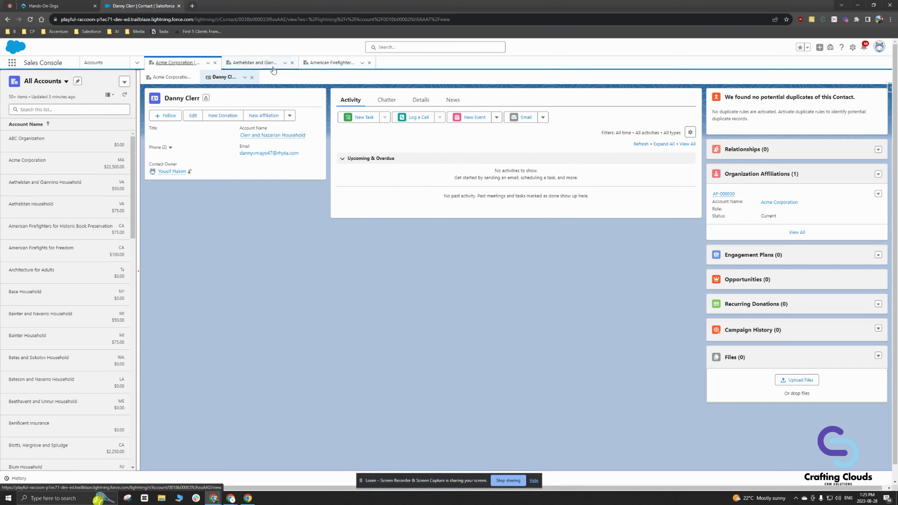
left_click(332, 62)
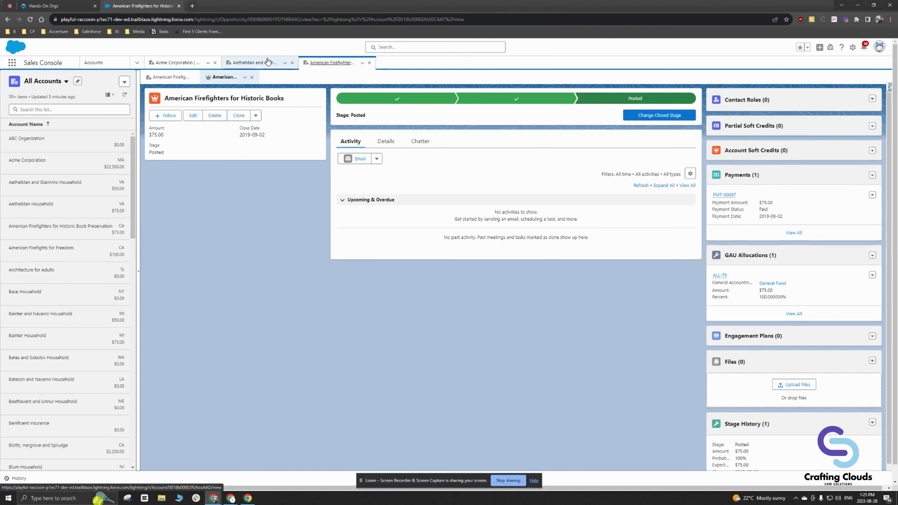
left_click(261, 63)
left_click(307, 66)
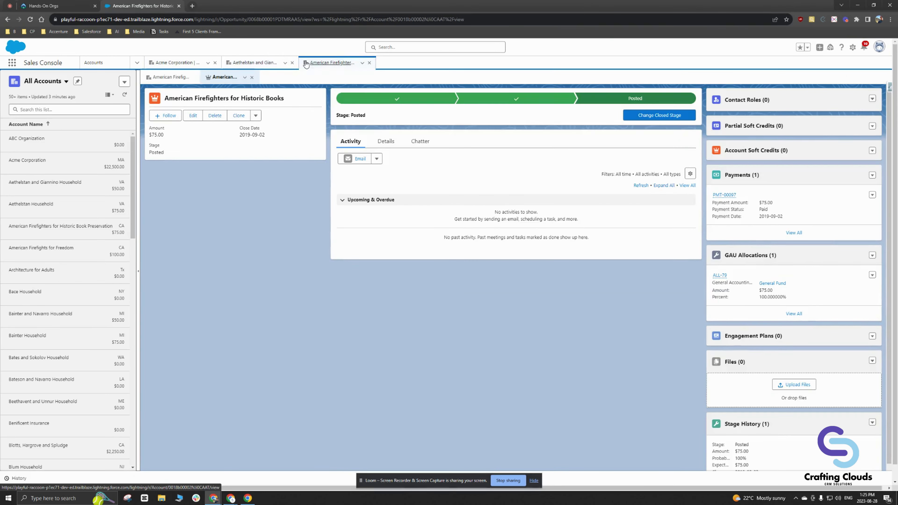
left_click(260, 63)
left_click(177, 63)
left_click(242, 66)
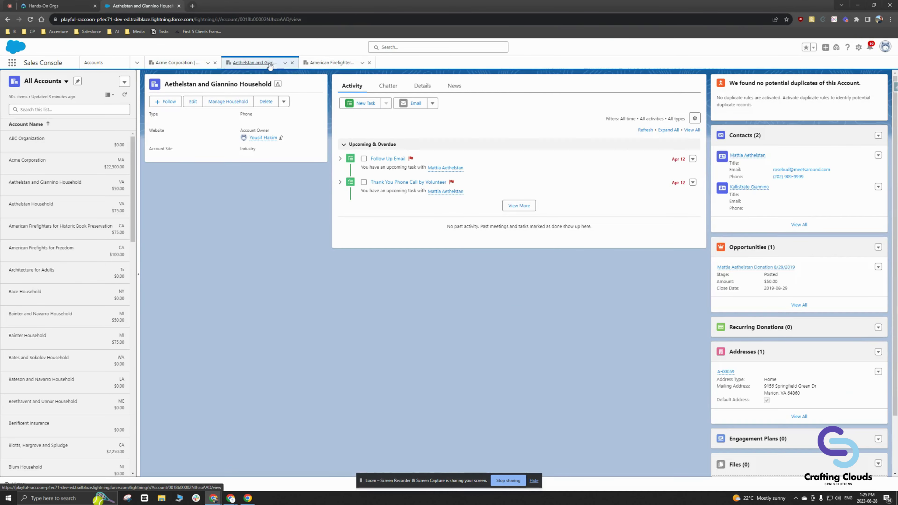
left_click(326, 66)
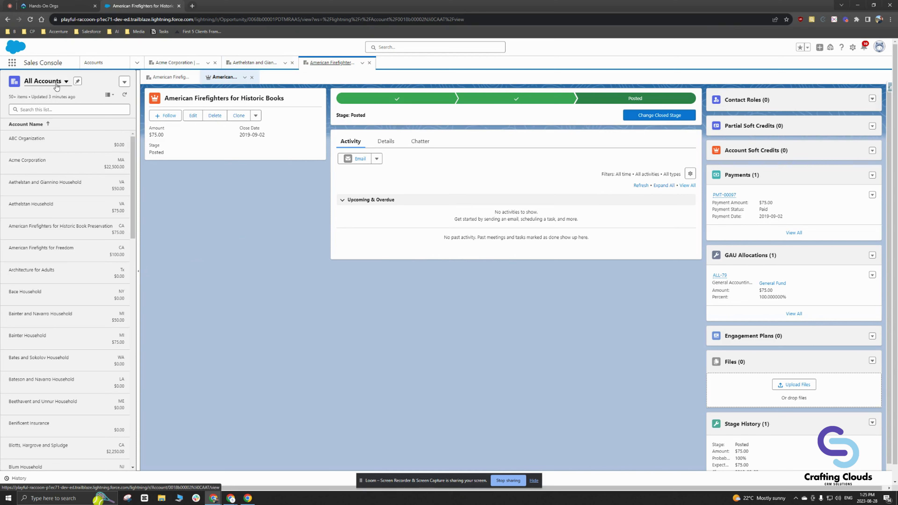
- Go to Campaigns and show the All Active Campaigns list view (20 items)
left_click(137, 63)
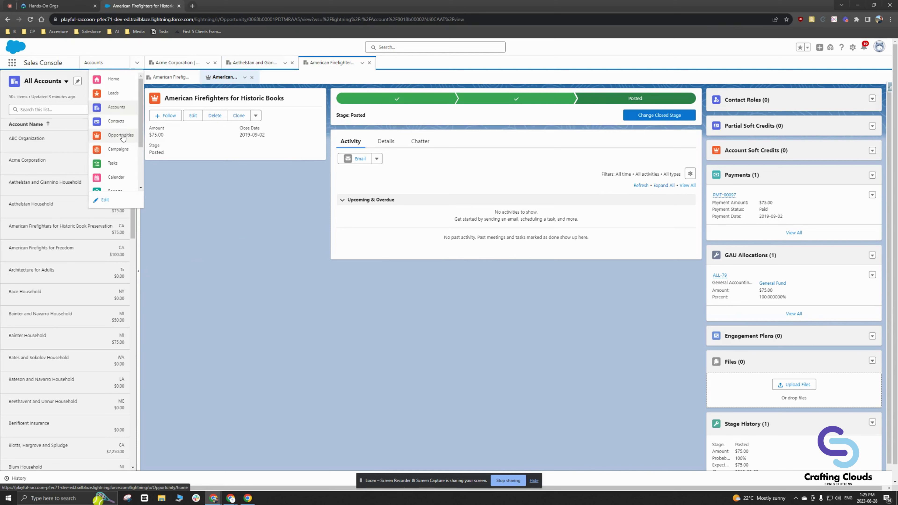
left_click(119, 150)
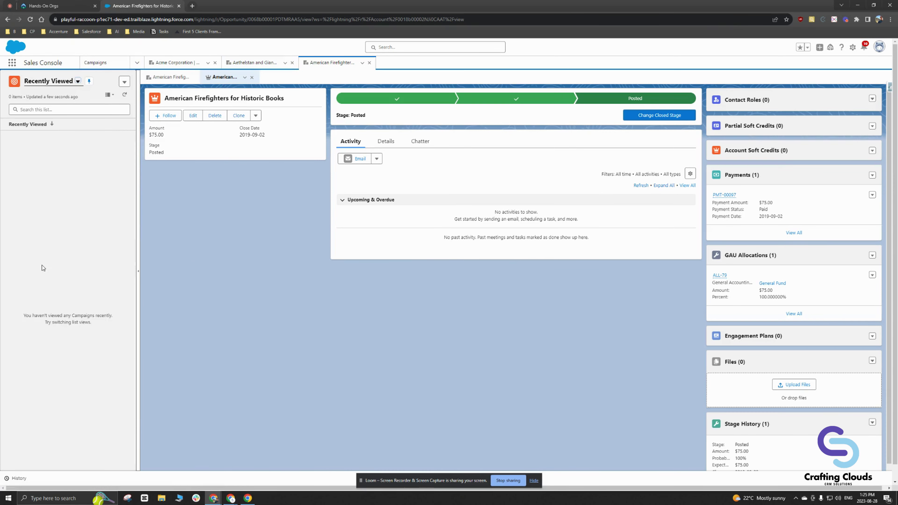
left_click(78, 81)
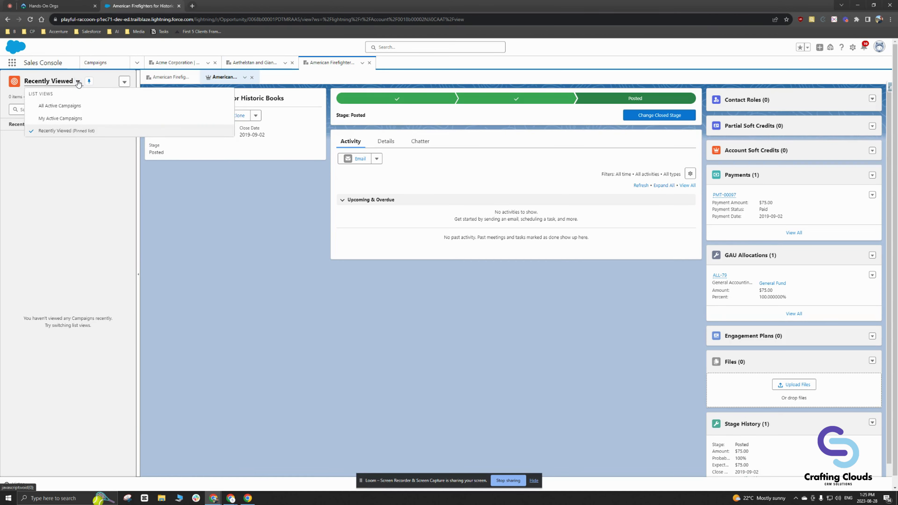
left_click(67, 106)
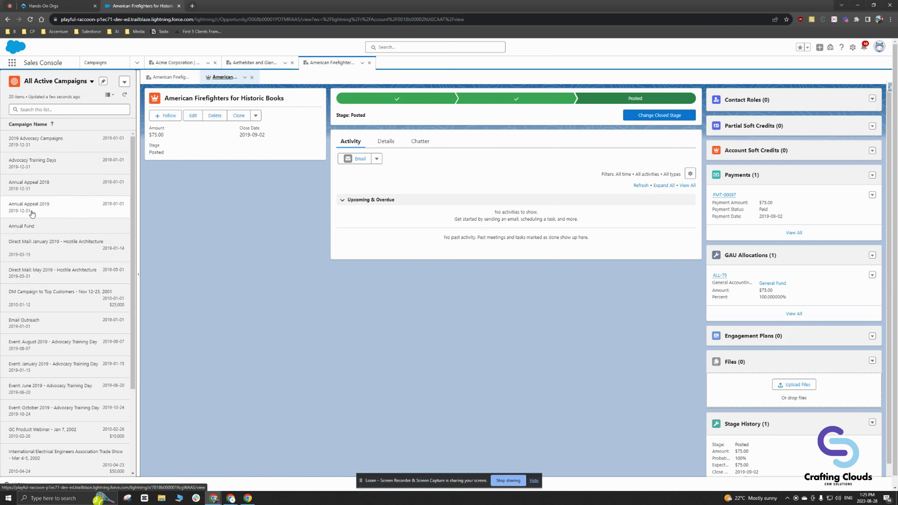
- Open 2019 Advocacy Campaigns, review its details, then open No More Hostile Architecture as a subtab
left_click(36, 139)
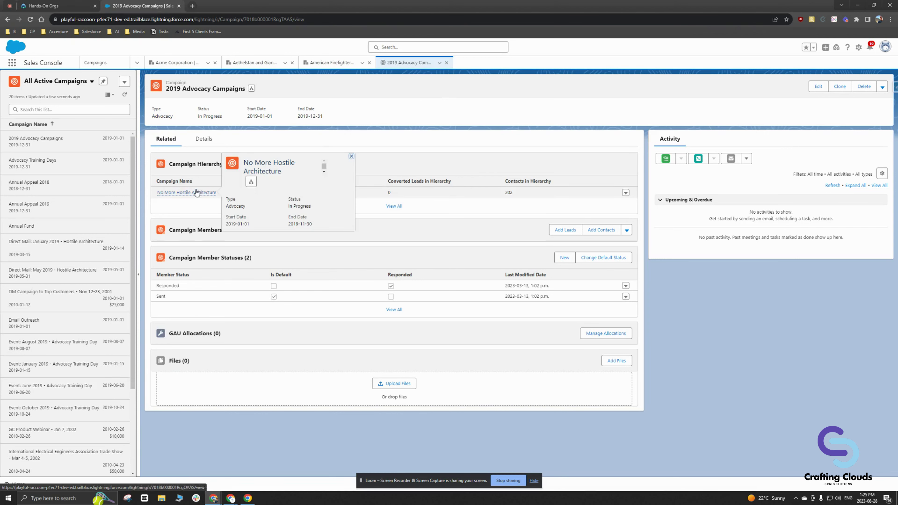
left_click(201, 141)
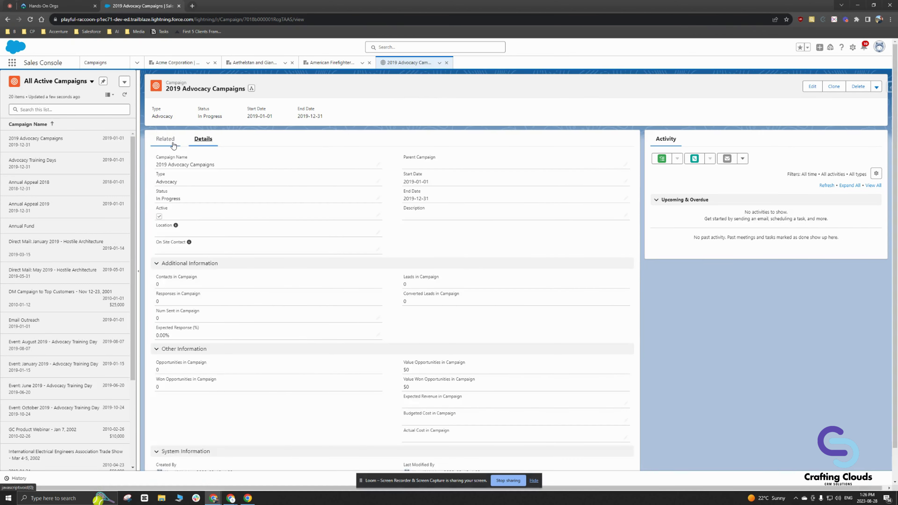
left_click(169, 141)
left_click(198, 192)
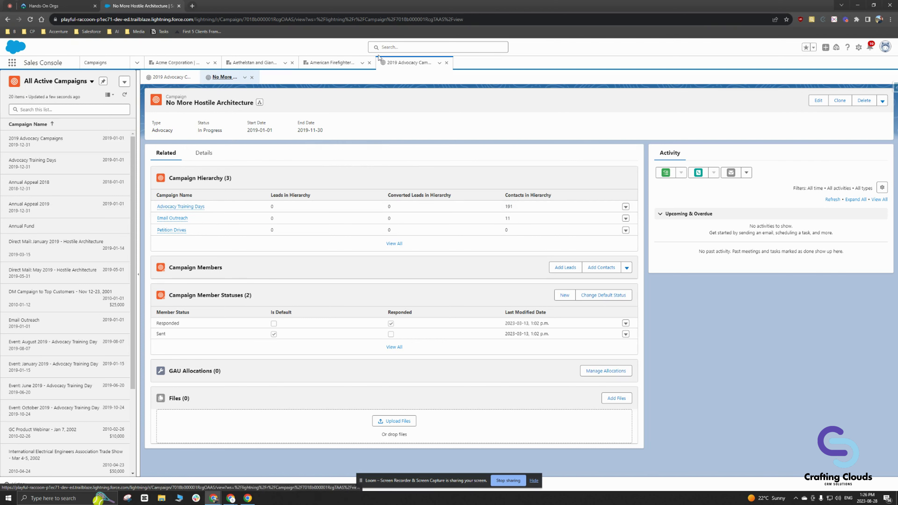
- Switch among the Acme Corporation, Aethelstan and Giannino Household, American Firefighters and 2019 Advocacy Campaigns workspace tabs
left_click(331, 63)
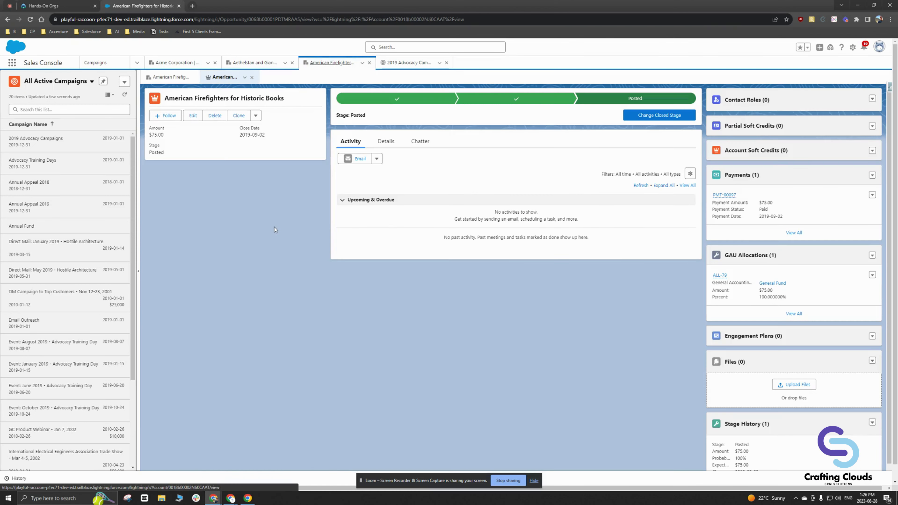
left_click(255, 62)
left_click(177, 63)
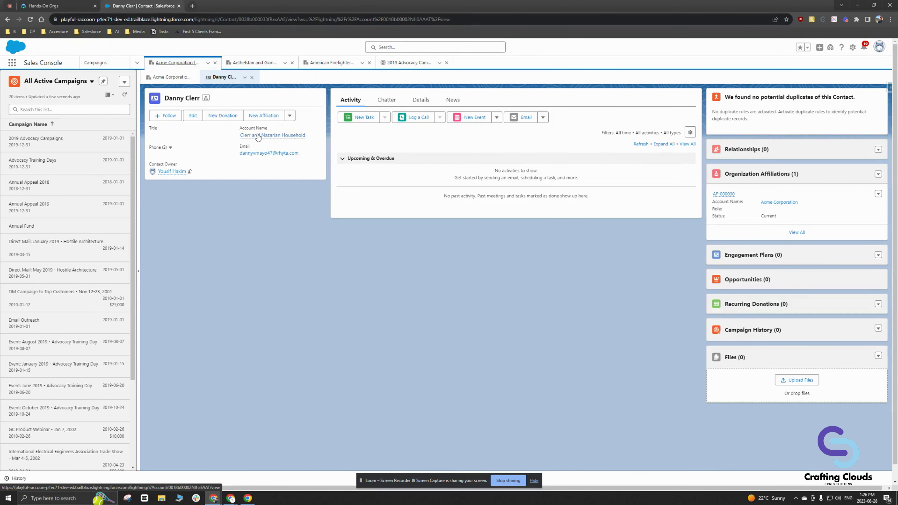
left_click(269, 63)
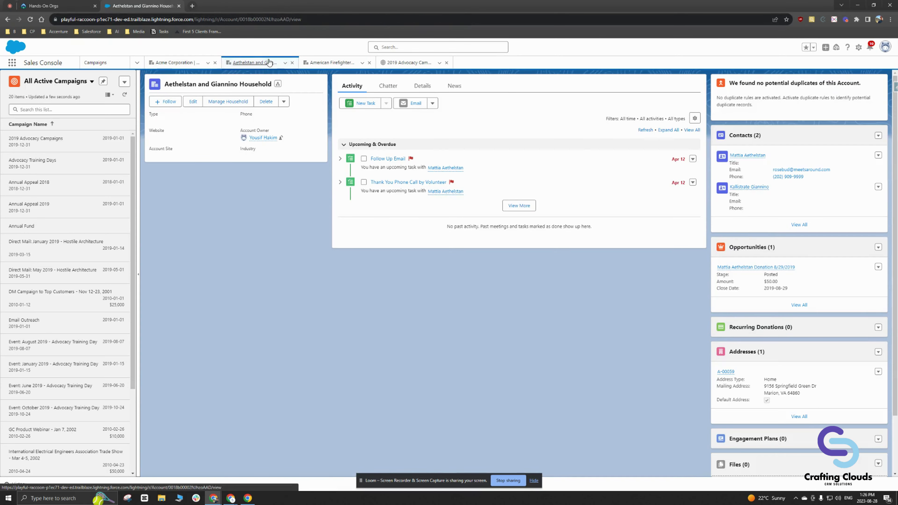
left_click(331, 63)
left_click(403, 62)
left_click(332, 63)
left_click(284, 63)
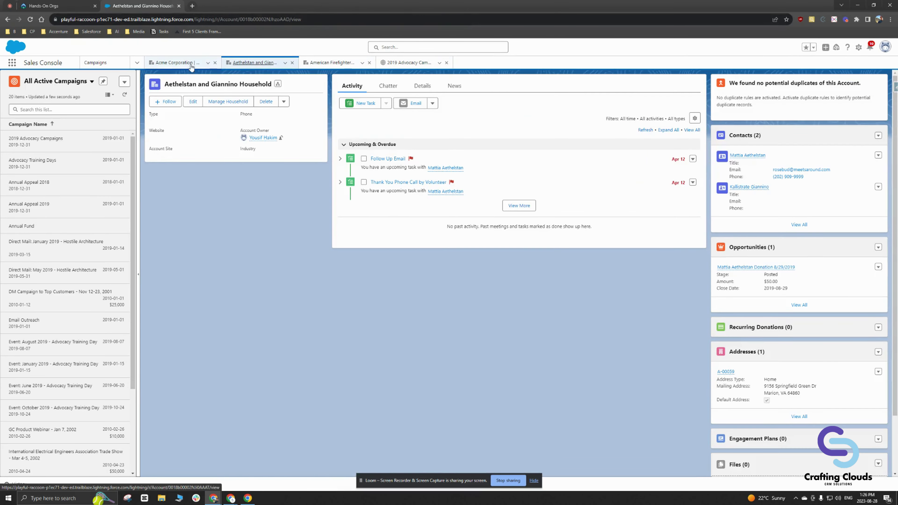
left_click(173, 62)
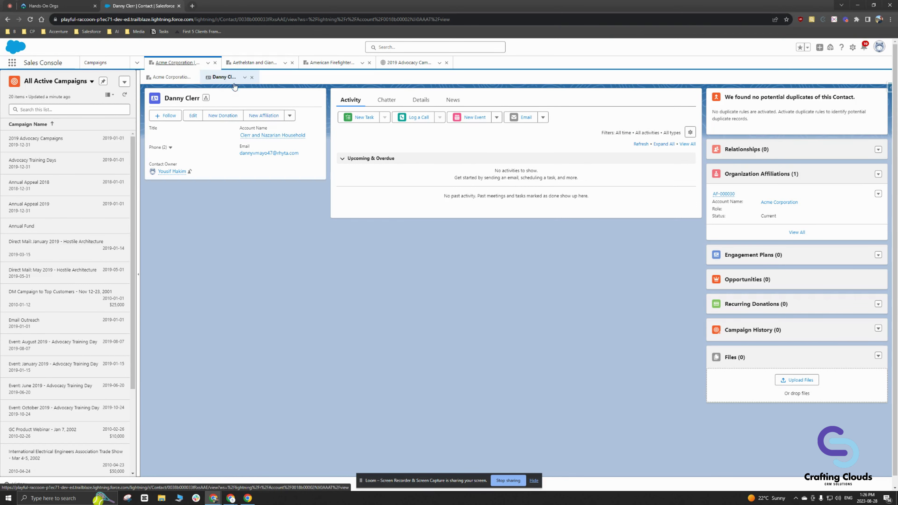
- Cycle the workspace tabs with shift+Right, then snap the console beside the Sales window
key("shift+Right")
key("shift+Right")
key("shift+Right")
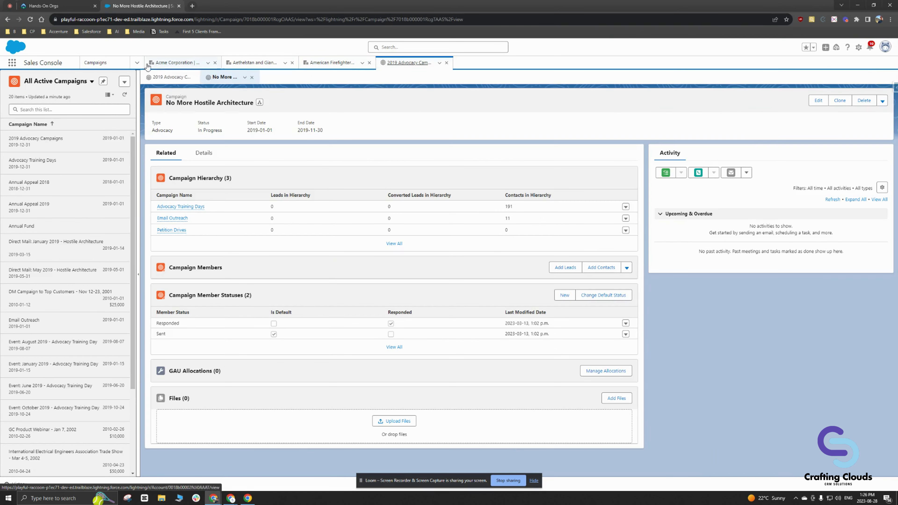
left_click(138, 64)
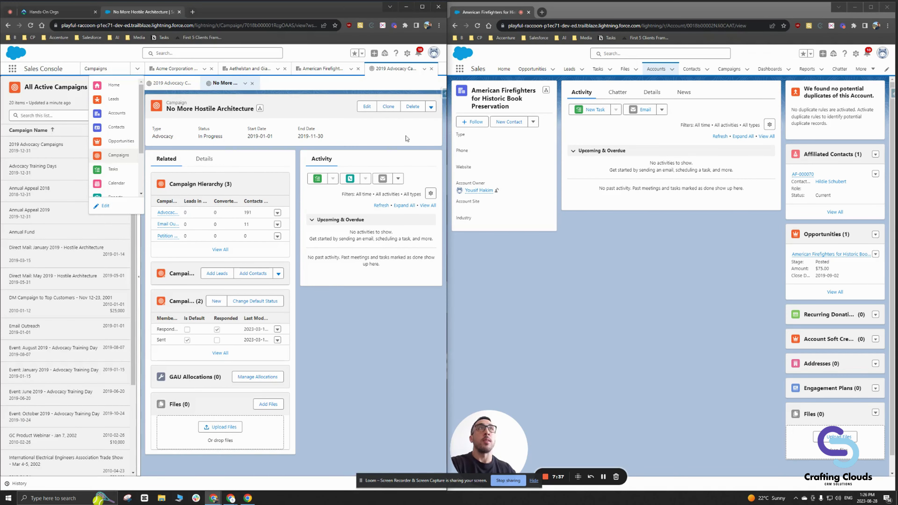
left_click(566, 281)
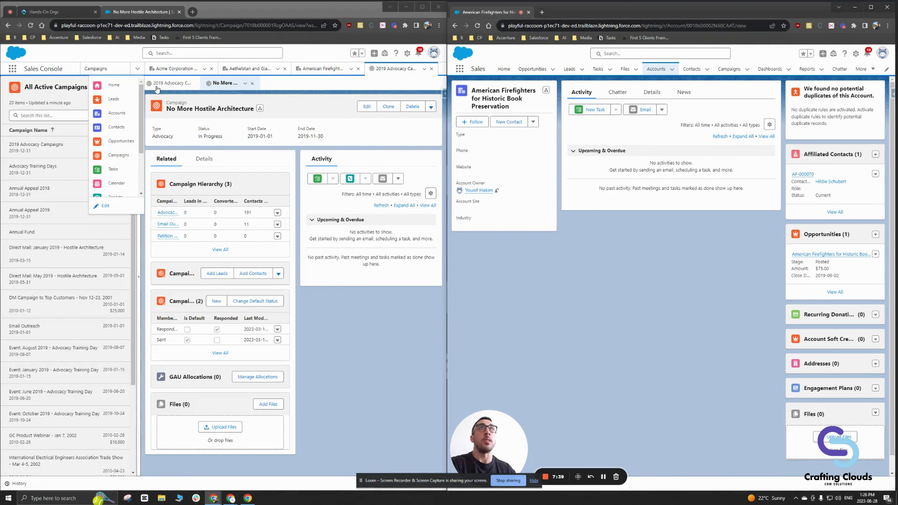